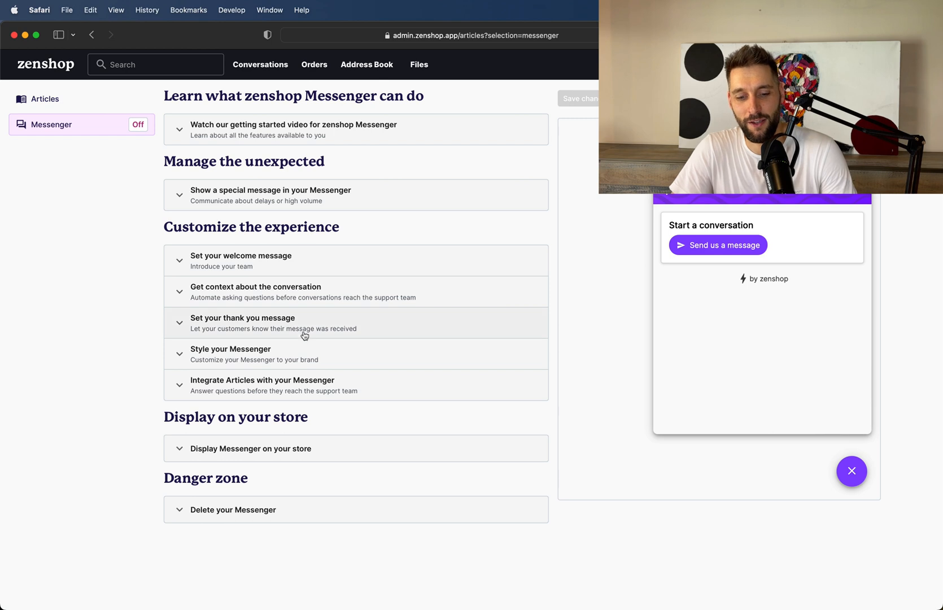
Make the Messenger visible on the store and hide it from customers again.
{"action": "left_click", "coordinate": [301, 454]}
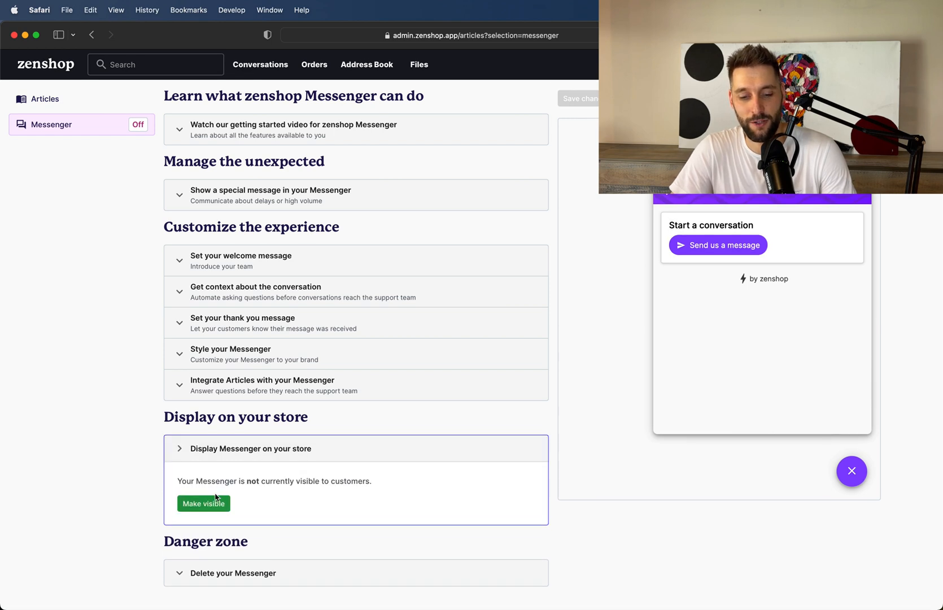
{"action": "left_click", "coordinate": [214, 506]}
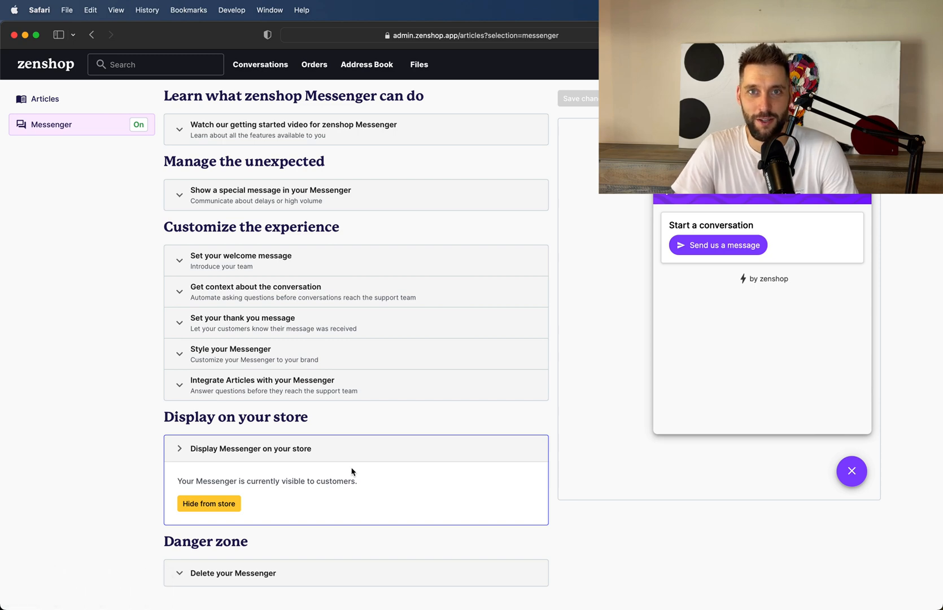
{"action": "left_click", "coordinate": [221, 504]}
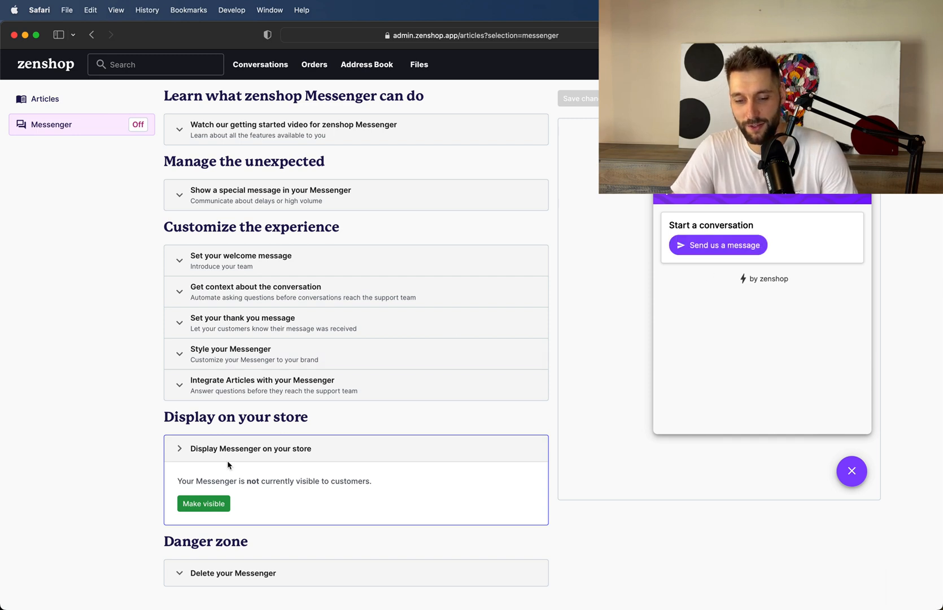
Style the Messenger with background color #ff4aed and the thin wavy-line background pattern, and save the changes.
{"action": "left_click", "coordinate": [236, 353]}
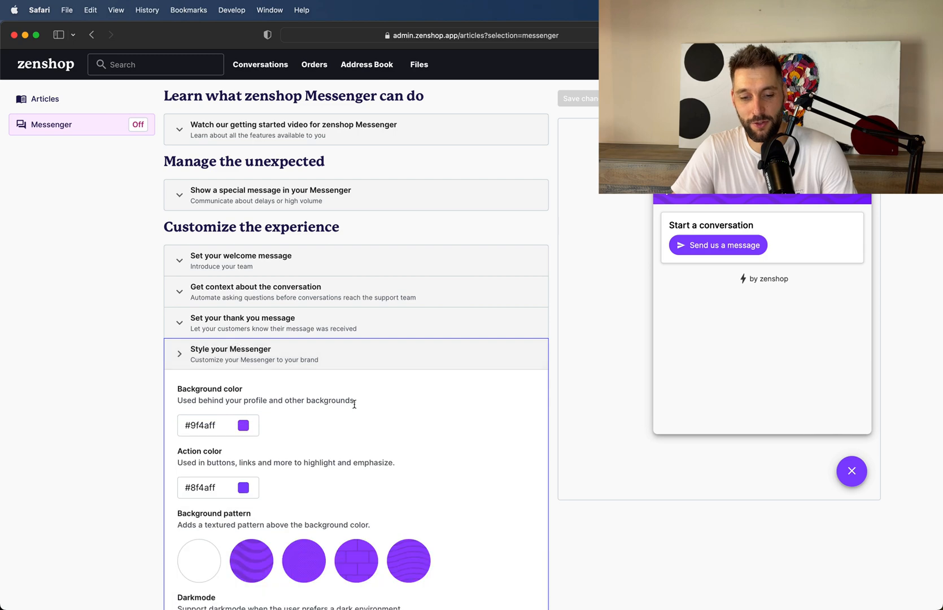
{"action": "scroll", "coordinate": [363, 414], "scroll_direction": "down", "scroll_amount": 2}
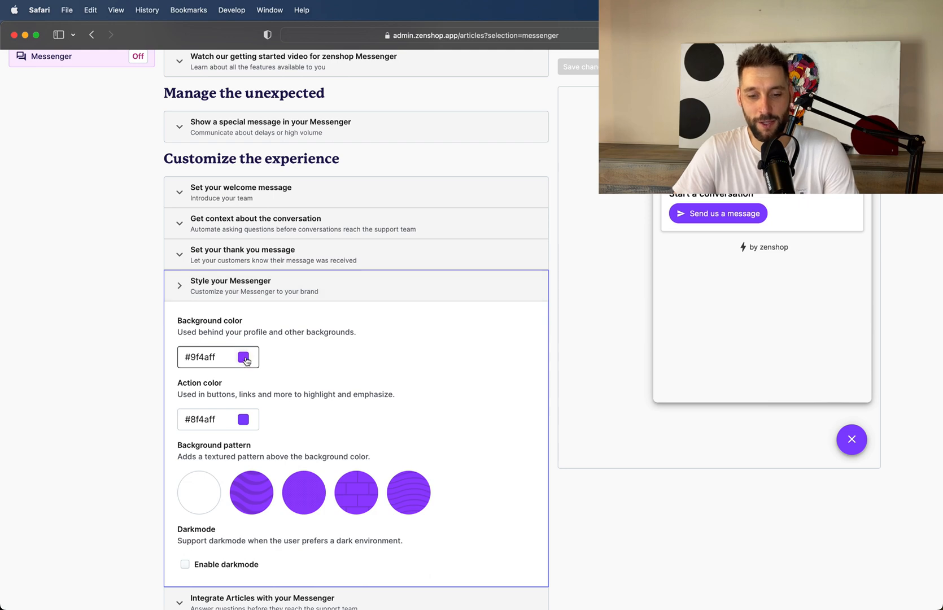
{"action": "scroll", "coordinate": [293, 447], "scroll_direction": "down", "scroll_amount": 1}
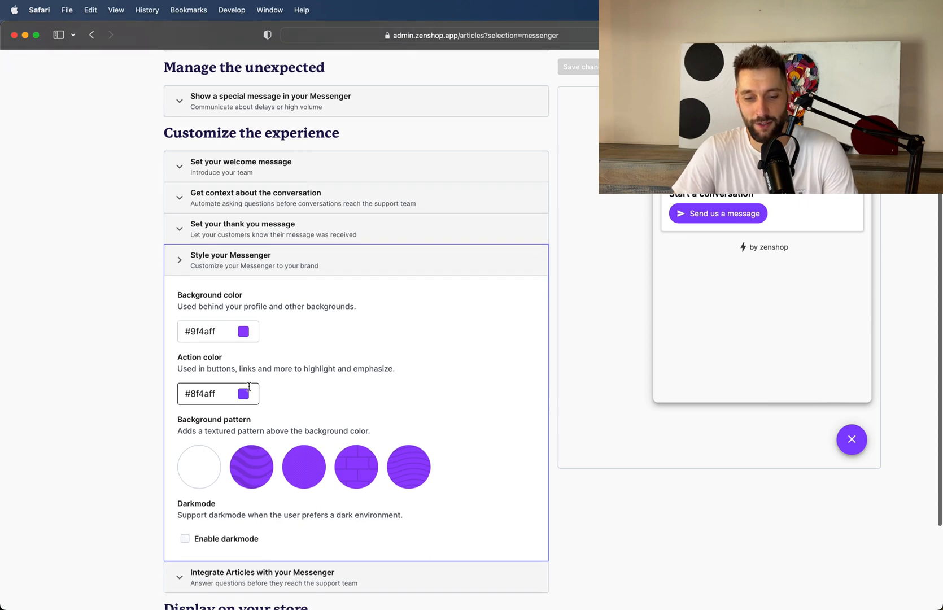
{"action": "left_click", "coordinate": [244, 331]}
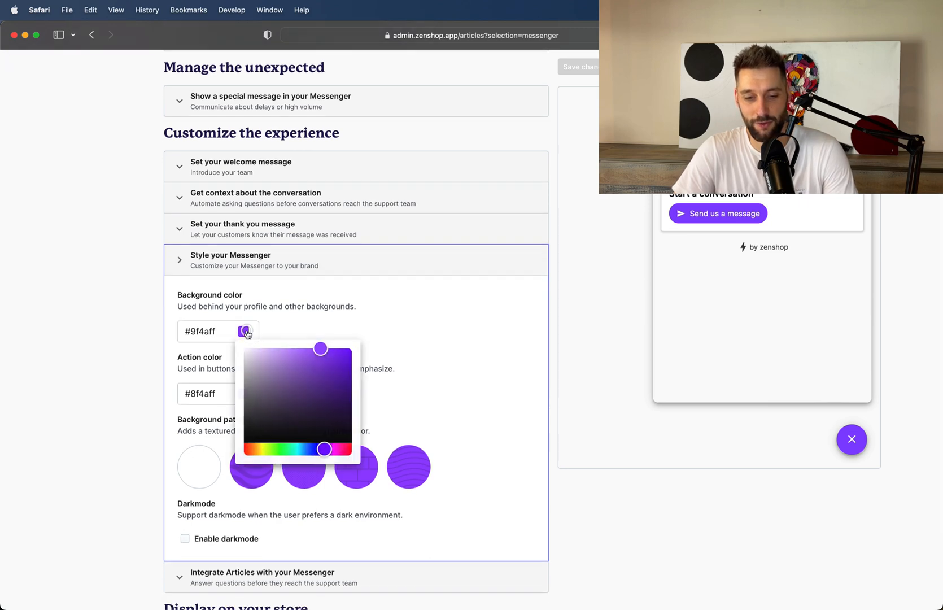
{"action": "left_click", "coordinate": [337, 451]}
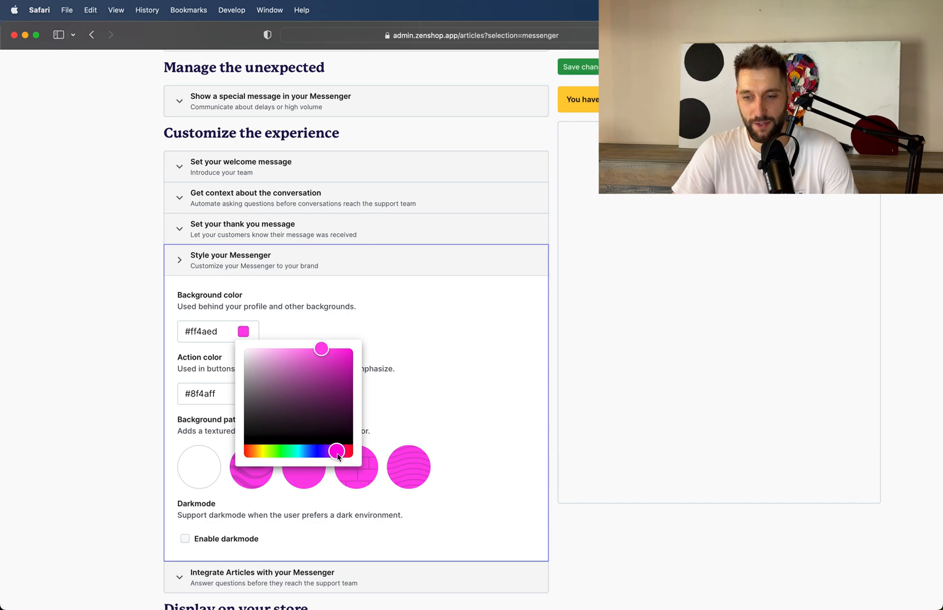
{"action": "left_click", "coordinate": [421, 384]}
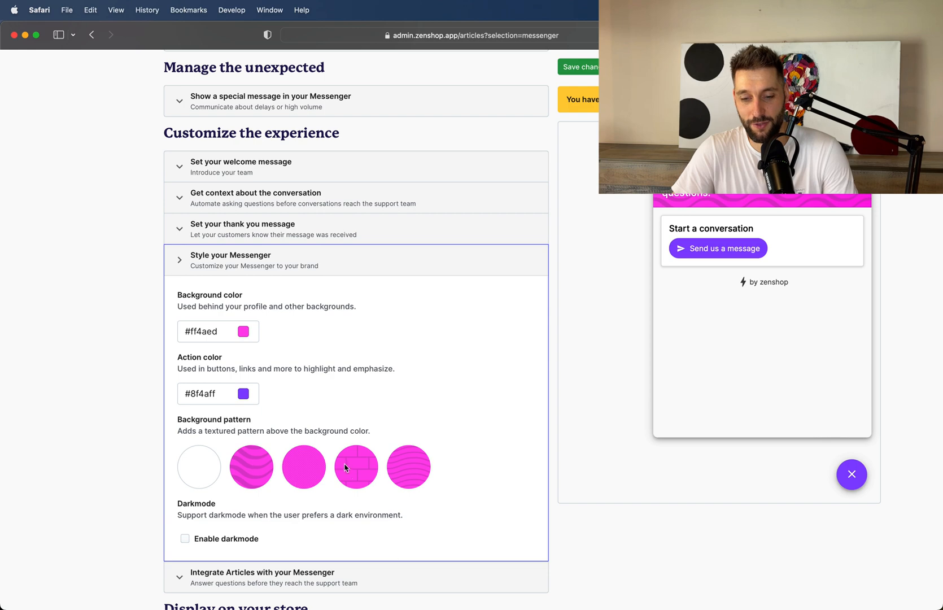
{"action": "left_click", "coordinate": [415, 474]}
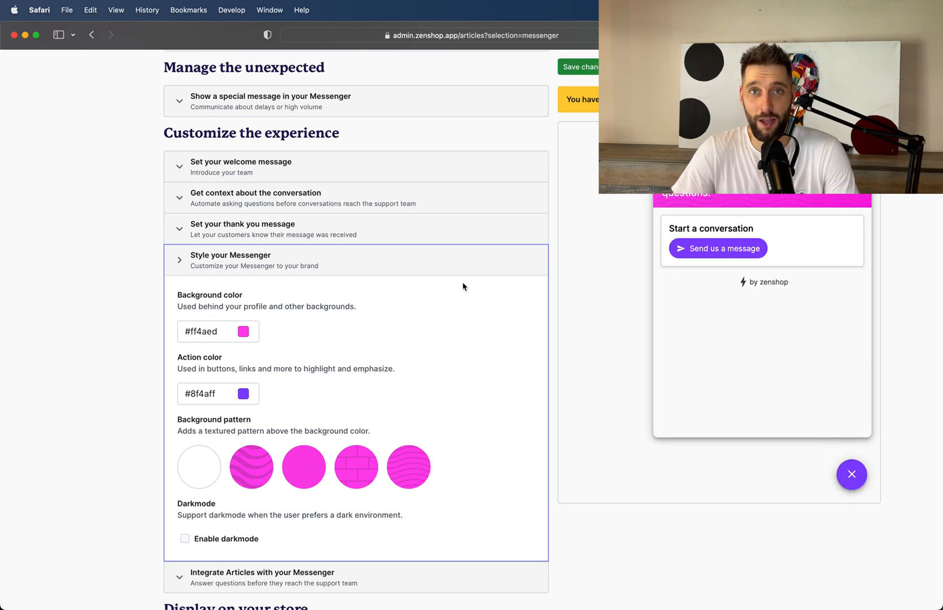
{"action": "left_click", "coordinate": [595, 68]}
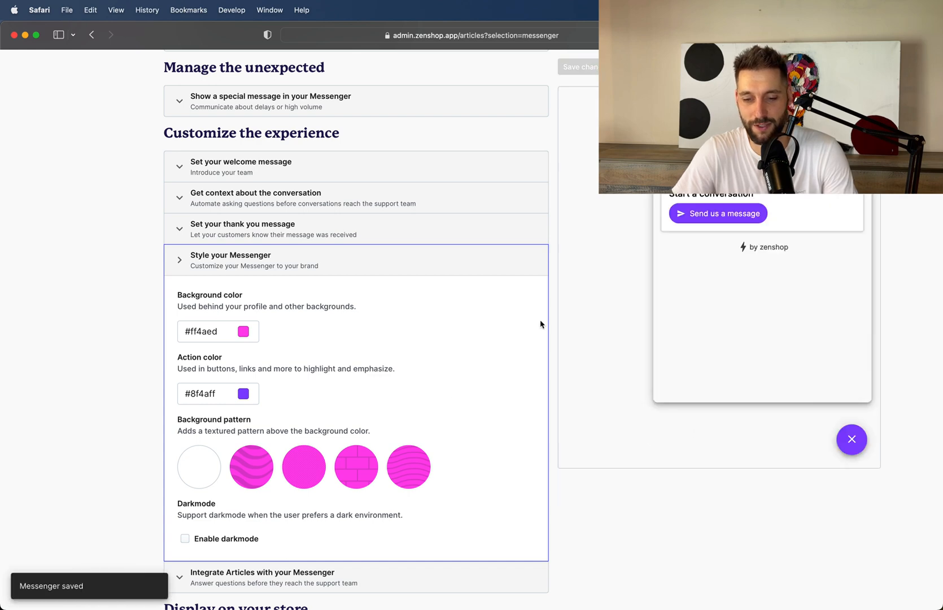
Review the style settings and open the message form in the Messenger preview.
{"action": "scroll", "coordinate": [321, 324], "scroll_direction": "down", "scroll_amount": 4}
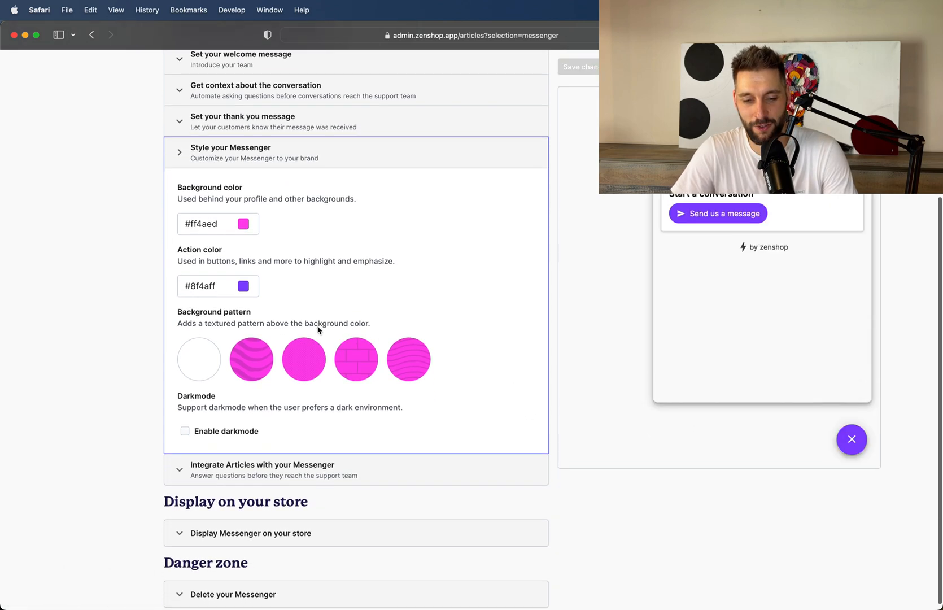
{"action": "scroll", "coordinate": [521, 321], "scroll_direction": "up", "scroll_amount": 2}
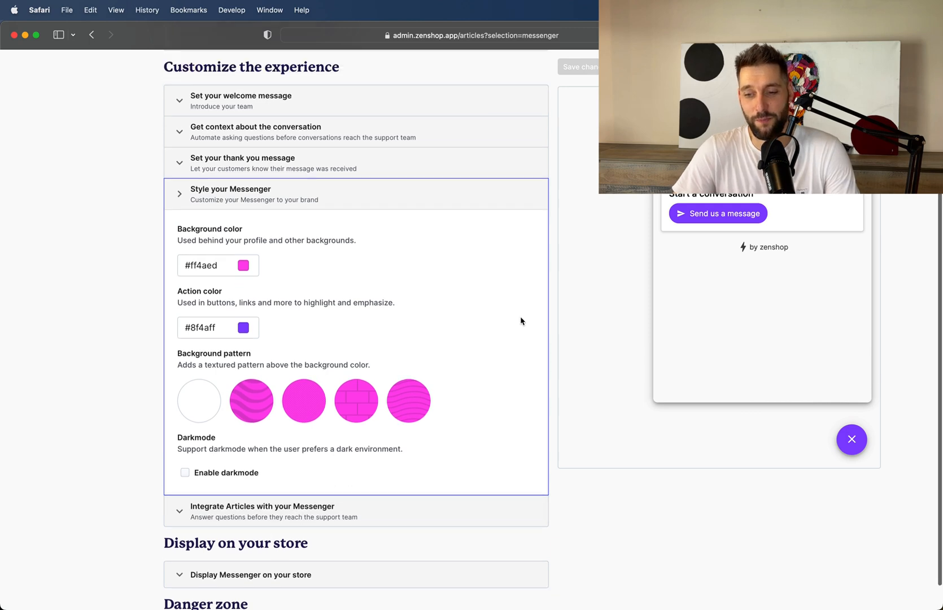
{"action": "scroll", "coordinate": [521, 321], "scroll_direction": "up", "scroll_amount": 2}
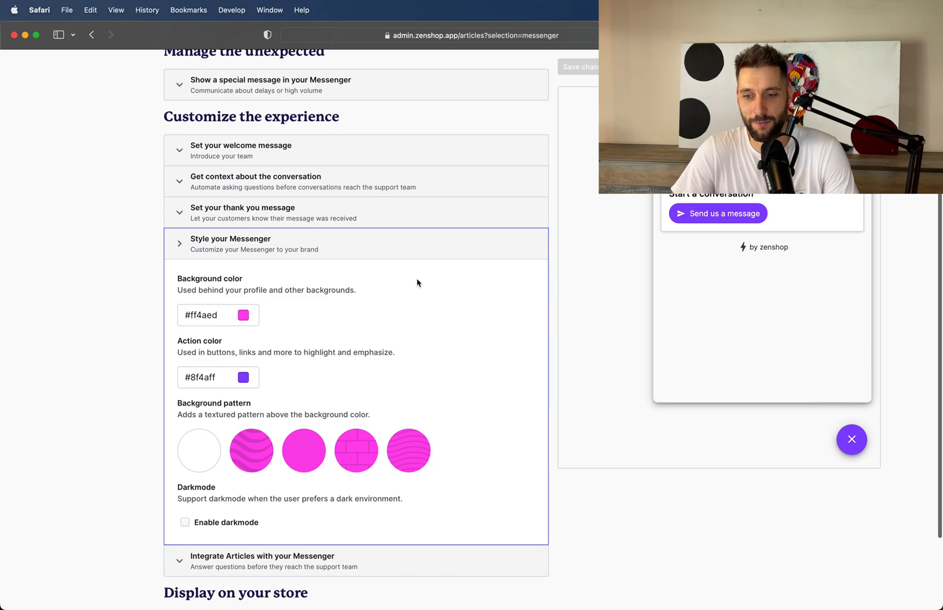
{"action": "scroll", "coordinate": [417, 281], "scroll_direction": "up", "scroll_amount": 3}
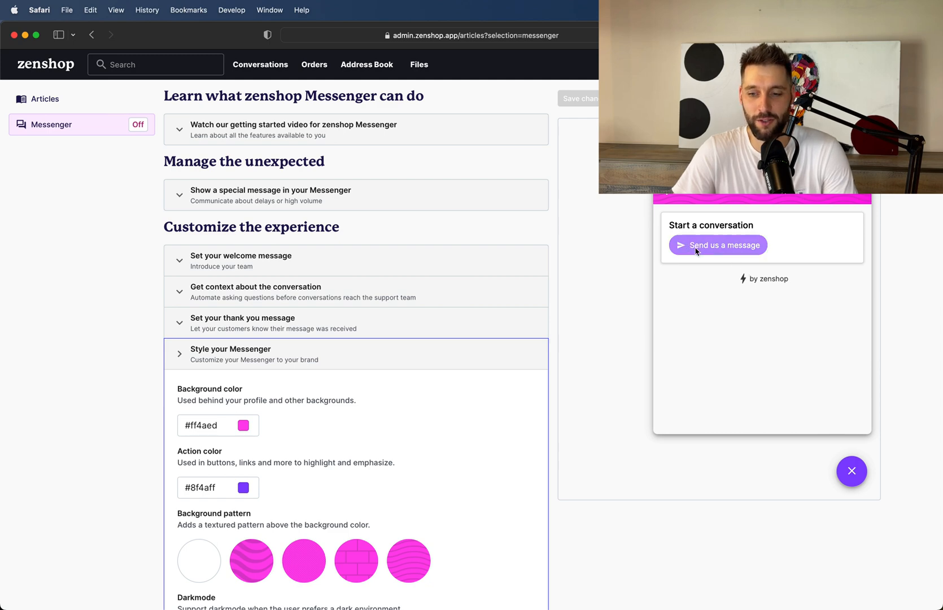
{"action": "left_click", "coordinate": [702, 252]}
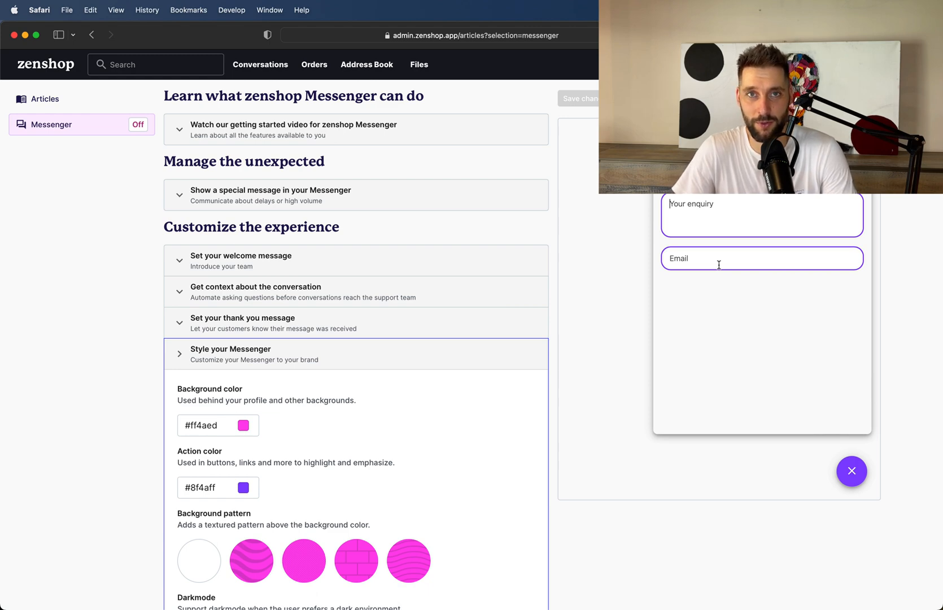
Go to the articles list from the Messenger's article integration settings and start a new article.
{"action": "scroll", "coordinate": [420, 339], "scroll_direction": "down", "scroll_amount": 5}
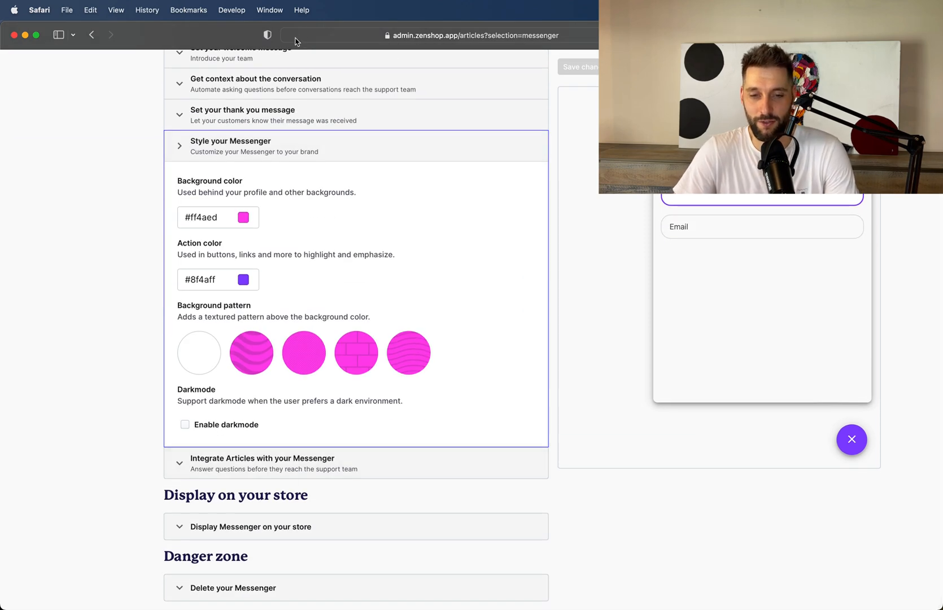
{"action": "left_click", "coordinate": [274, 466]}
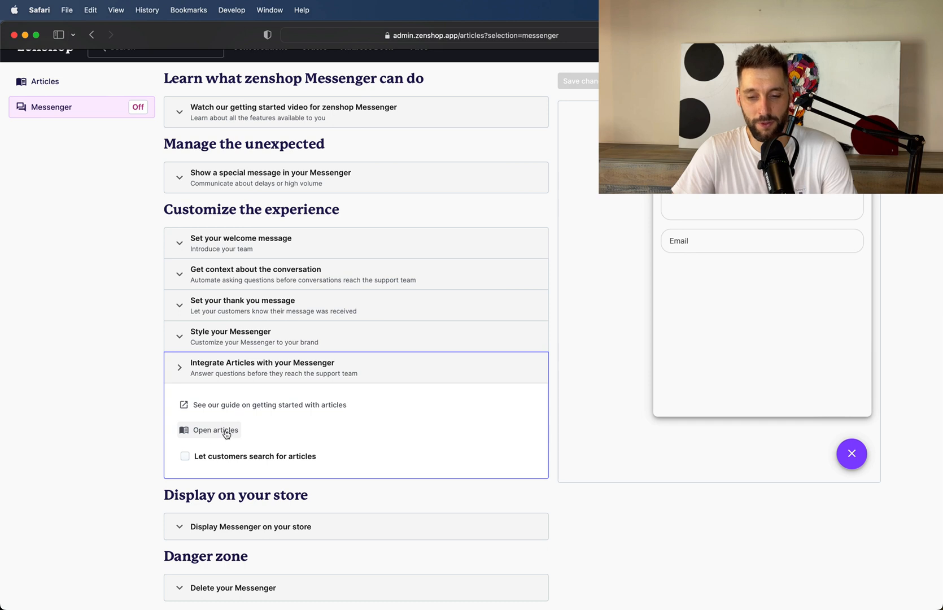
{"action": "left_click", "coordinate": [203, 430]}
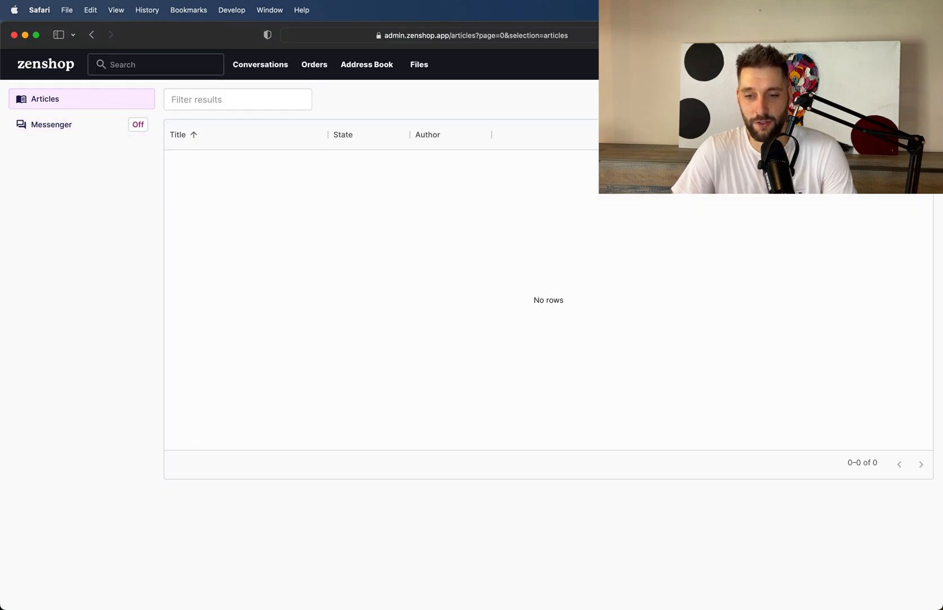
{"action": "left_click", "coordinate": [899, 99]}
Title the new article "Shipping policy".
{"action": "left_click", "coordinate": [210, 145]}
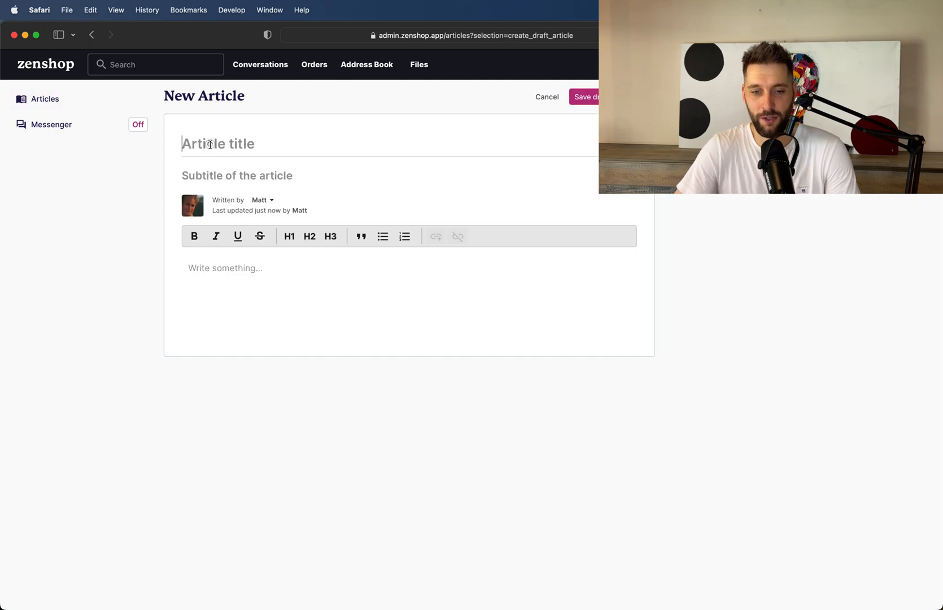
{"action": "type", "text": "SHIPP"}
{"action": "key", "text": "BackSpace"}
{"action": "key", "text": "BackSpace"}
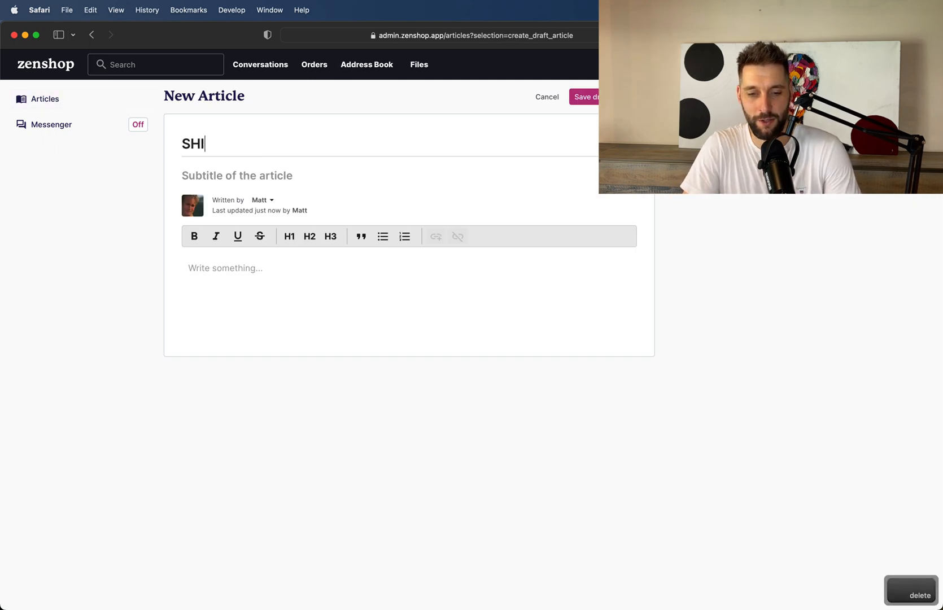
{"action": "key", "text": "BackSpace"}
{"action": "key", "text": "BackSpace"}
{"action": "type", "text": "hi"}
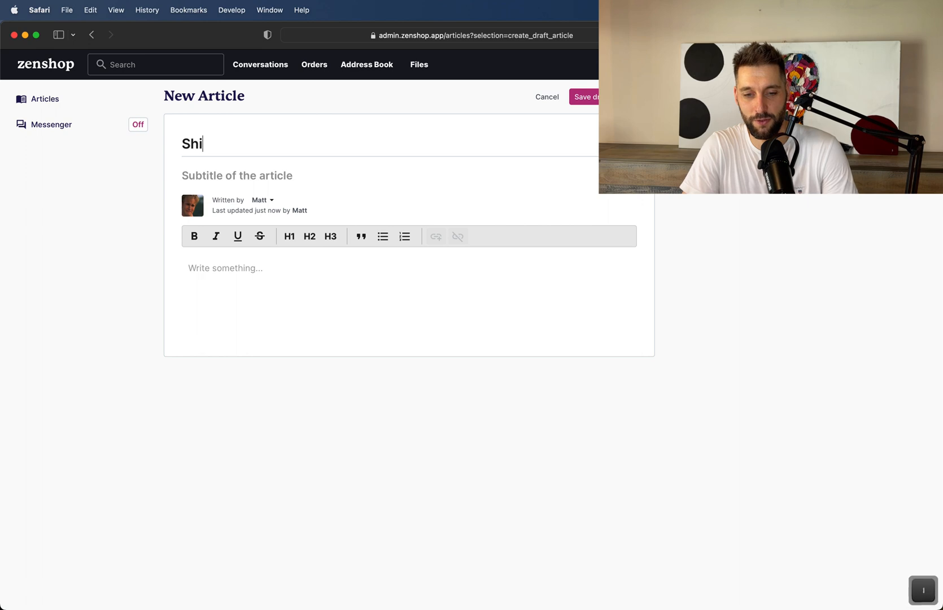
{"action": "type", "text": "pping policy"}
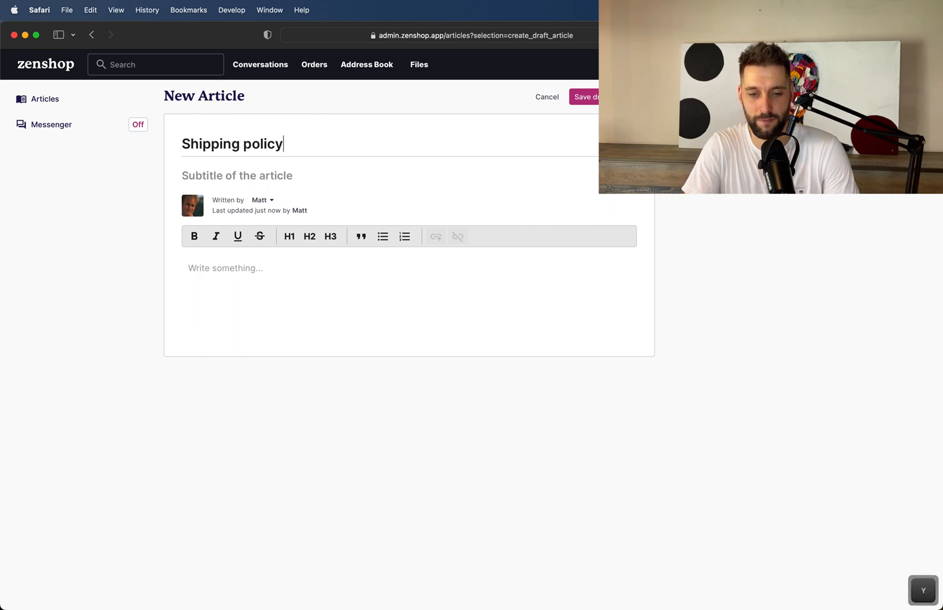
Write "Here is our shipping policy" as the article's body text and publish the article.
{"action": "left_click", "coordinate": [206, 275]}
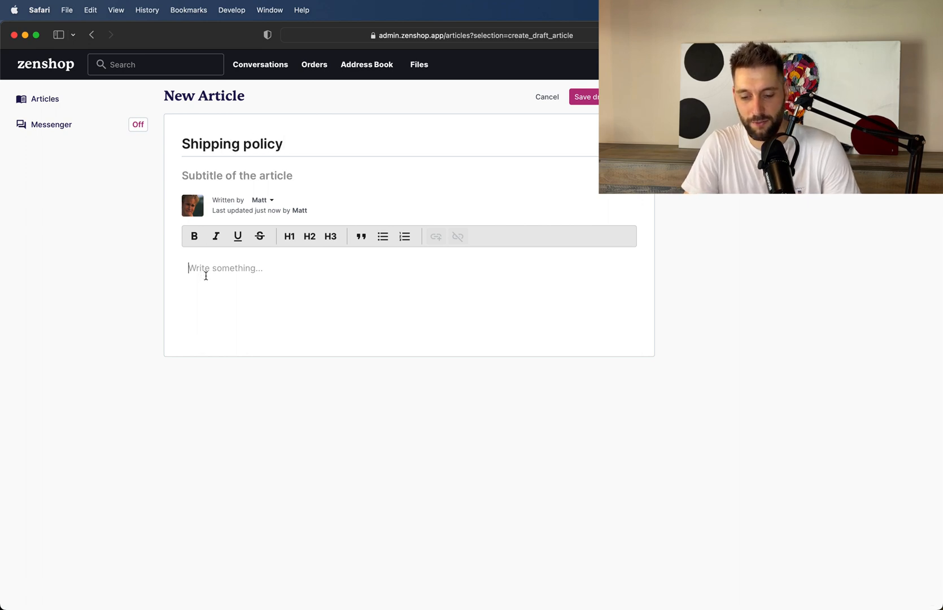
{"action": "type", "text": "He"}
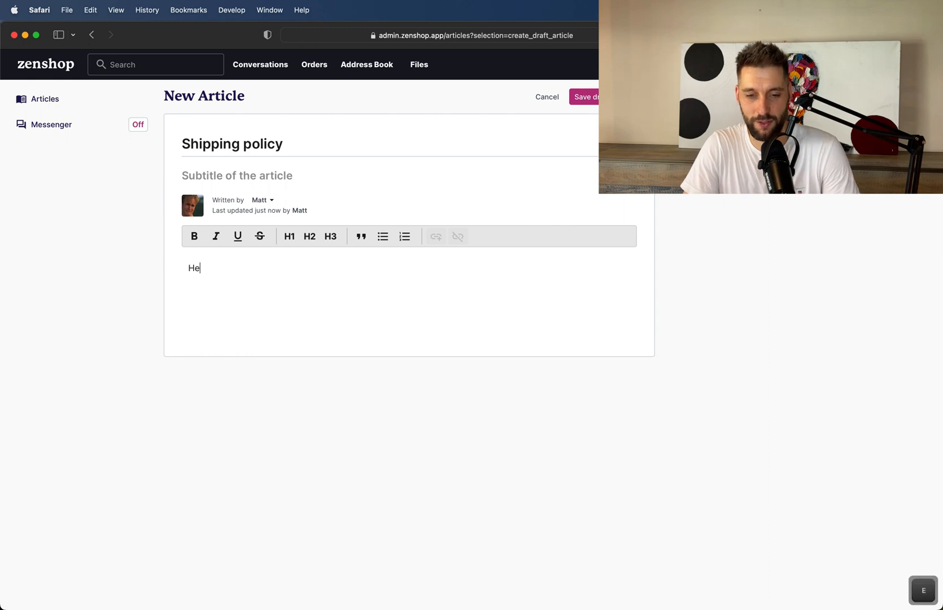
{"action": "type", "text": "re is our sh"}
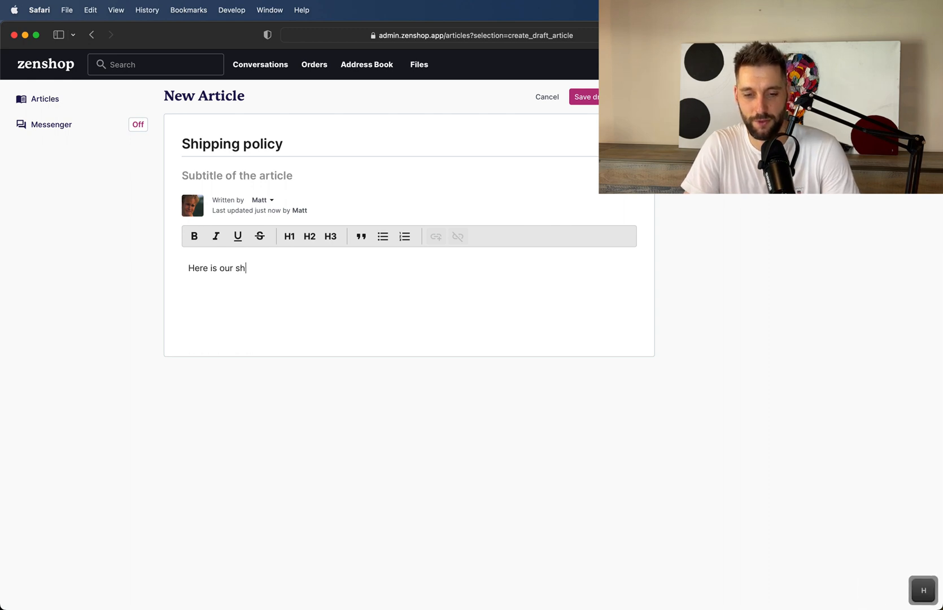
{"action": "type", "text": "ipping pol"}
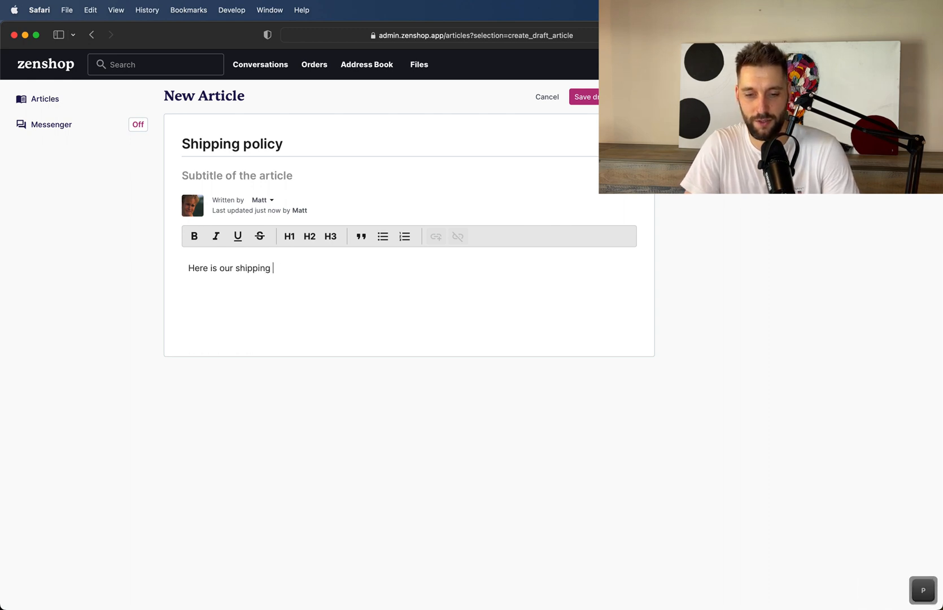
{"action": "type", "text": "icy"}
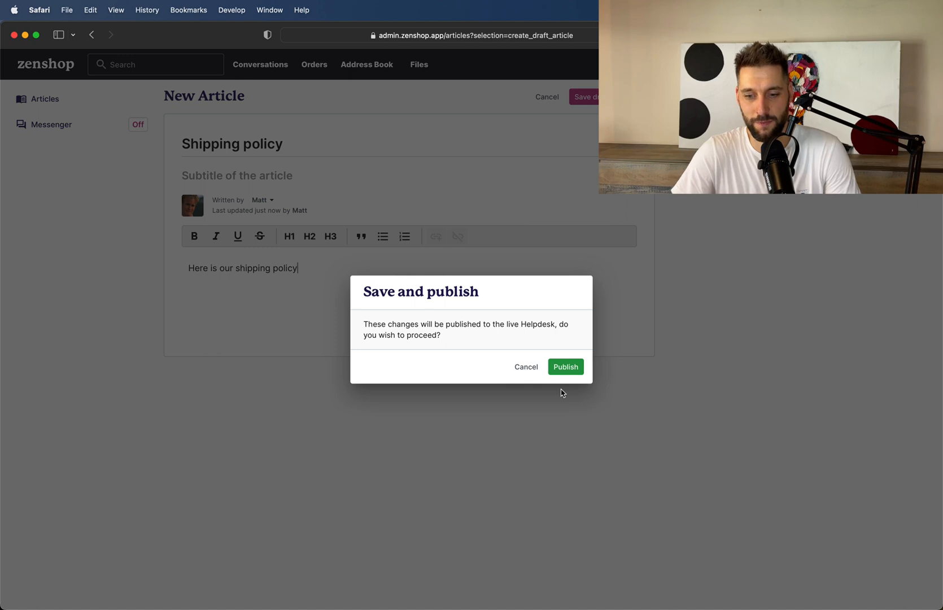
{"action": "left_click", "coordinate": [572, 370]}
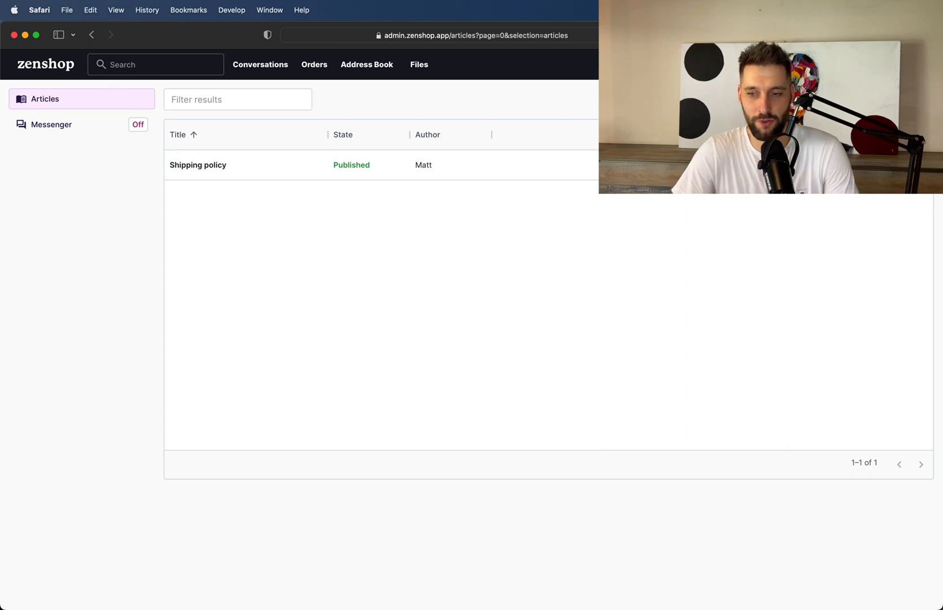
Let customers search for articles in the Messenger, enable suggesting articles to customers, and save the changes.
{"action": "left_click", "coordinate": [52, 124]}
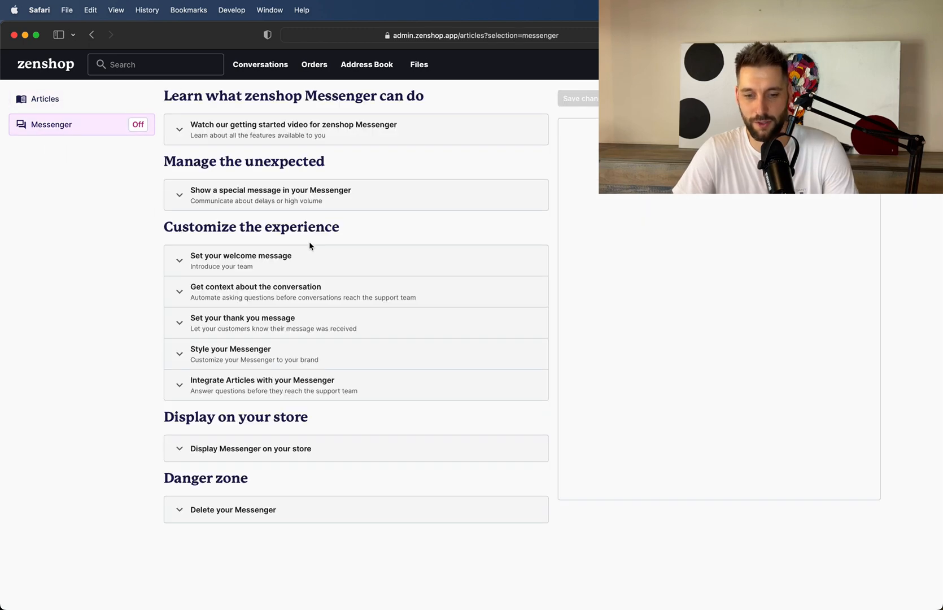
{"action": "left_click", "coordinate": [281, 387]}
{"action": "left_click", "coordinate": [186, 474]}
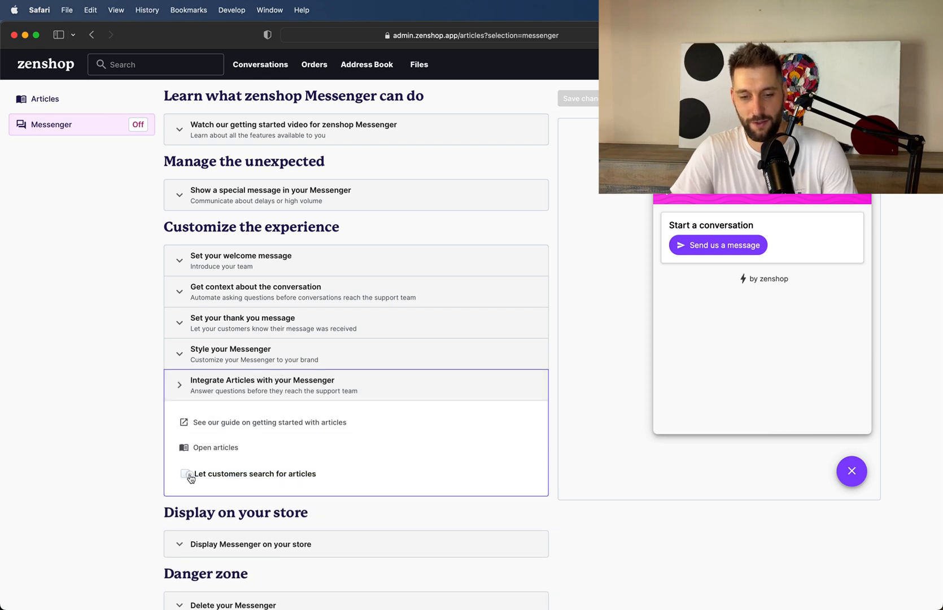
{"action": "left_click", "coordinate": [186, 502]}
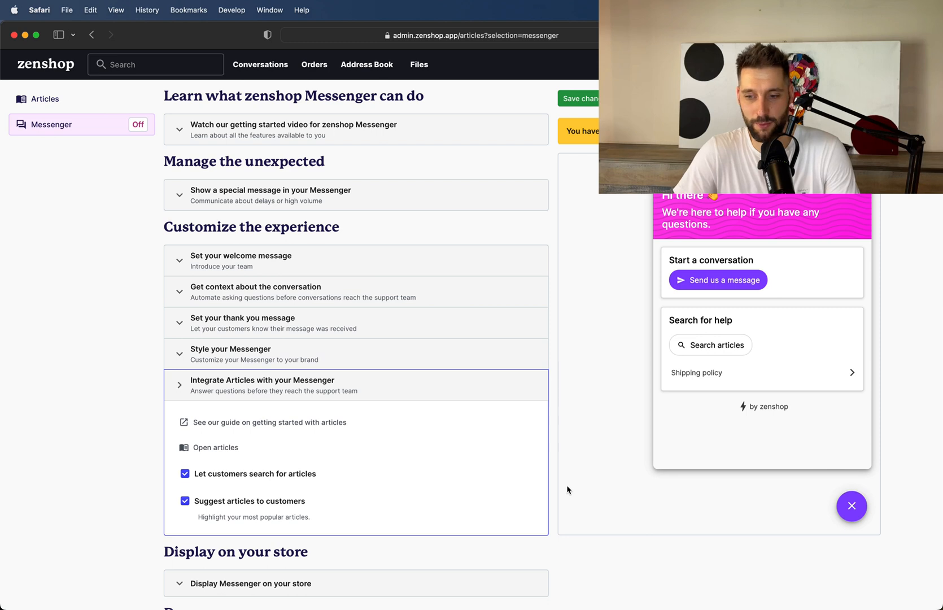
{"action": "left_click", "coordinate": [578, 99]}
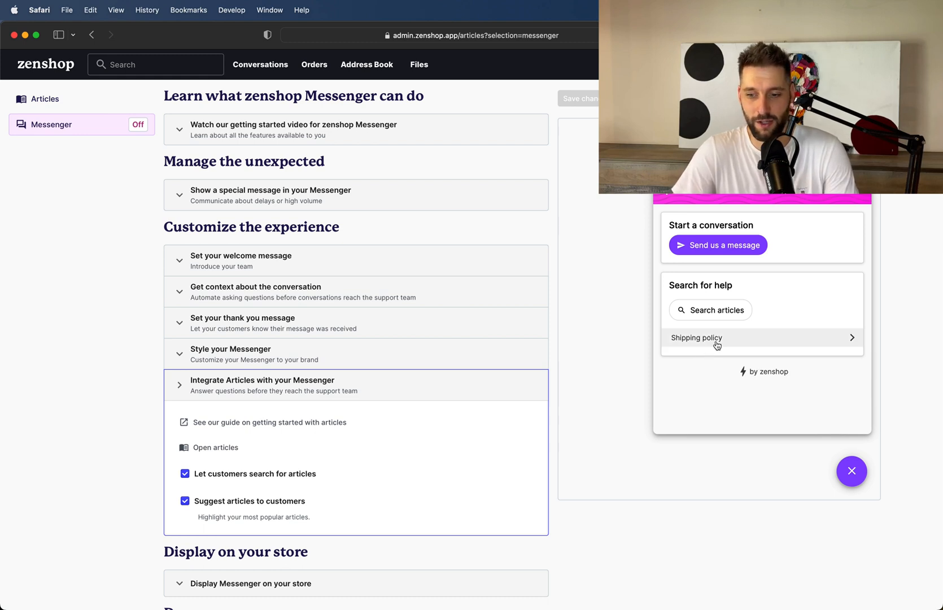
View the Shipping policy article in the Messenger preview and open its contact support form.
{"action": "left_click", "coordinate": [715, 343]}
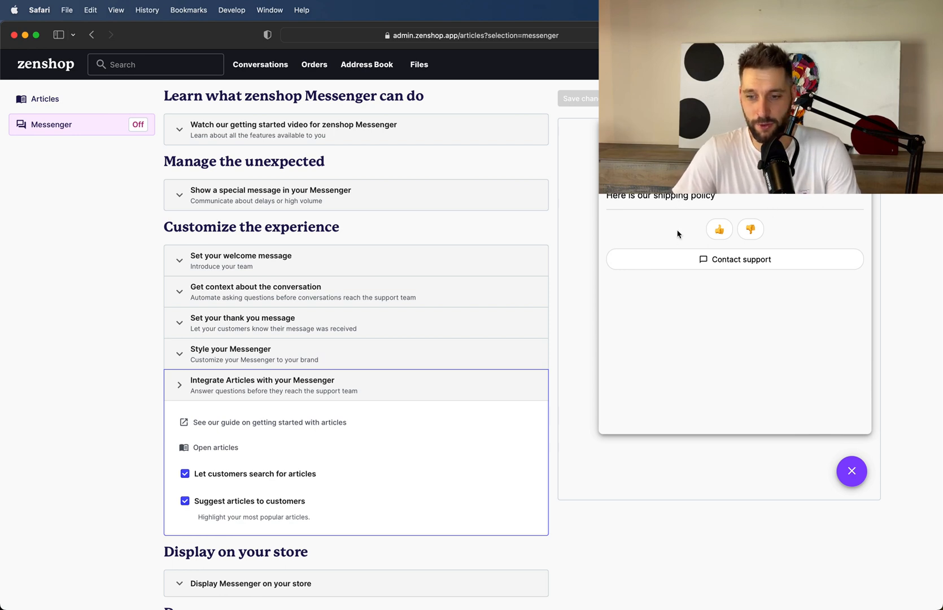
{"action": "left_click", "coordinate": [690, 259]}
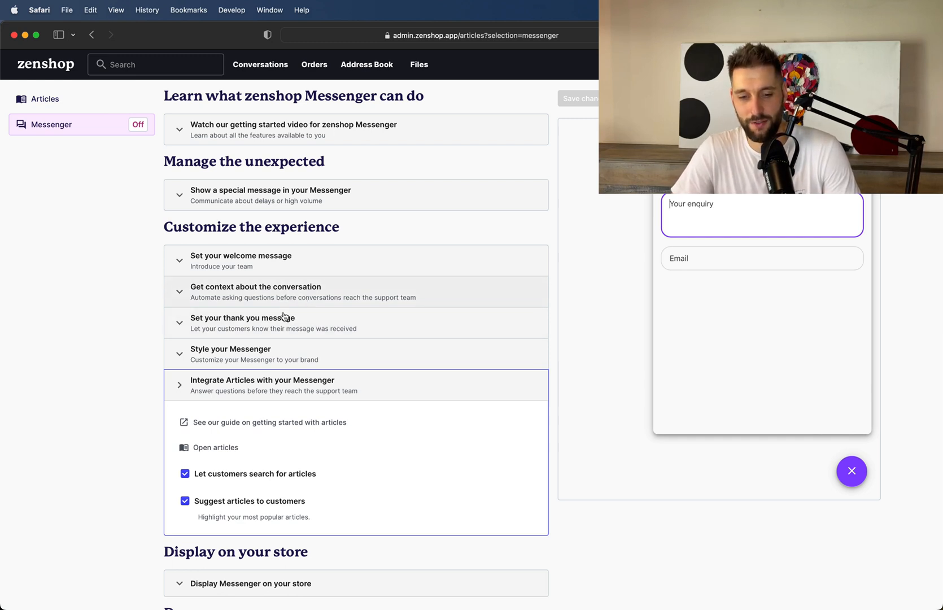
Turn on prompting customers to select a topic before starting a conversation, and save the Messenger changes.
{"action": "left_click", "coordinate": [260, 297]}
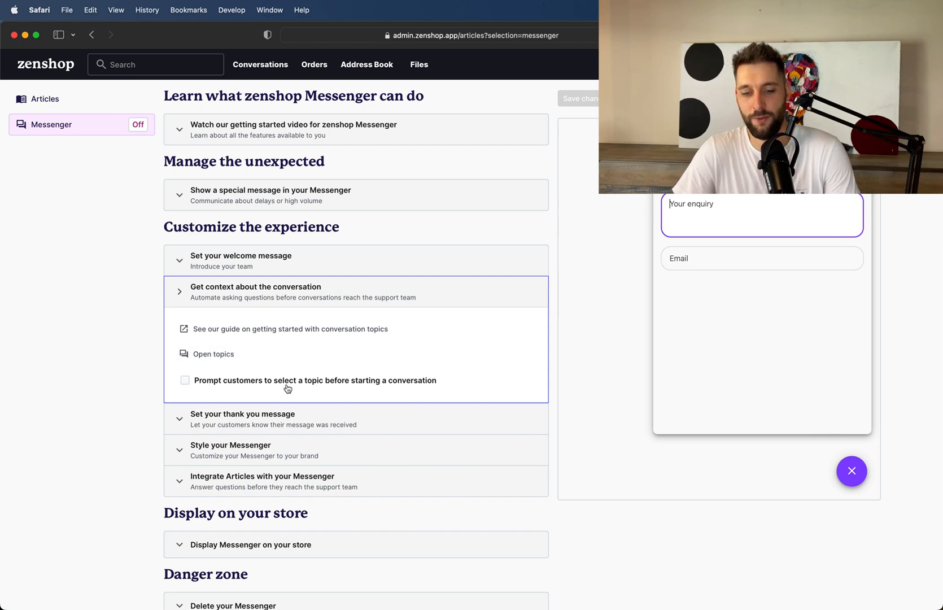
{"action": "left_click", "coordinate": [186, 383]}
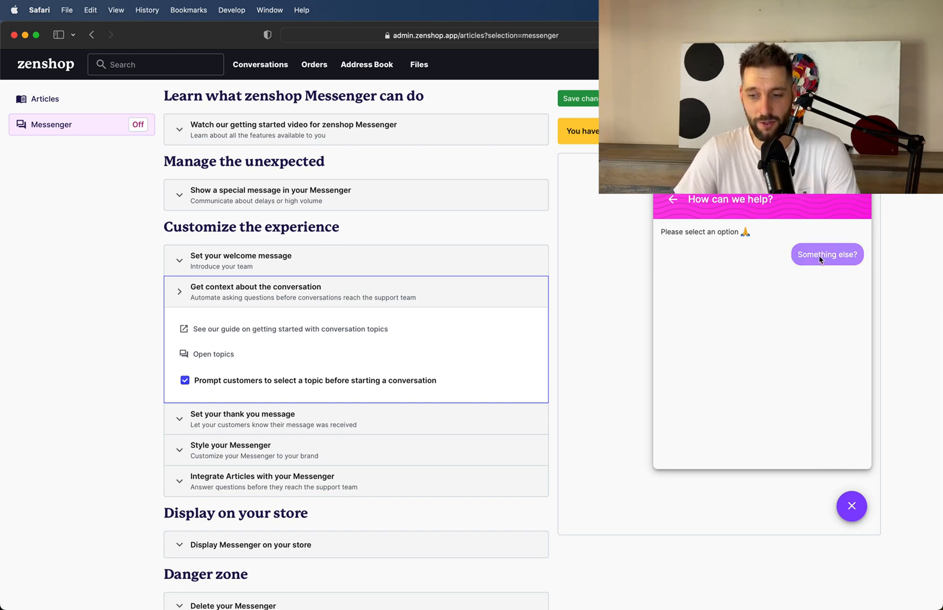
{"action": "left_click", "coordinate": [589, 93]}
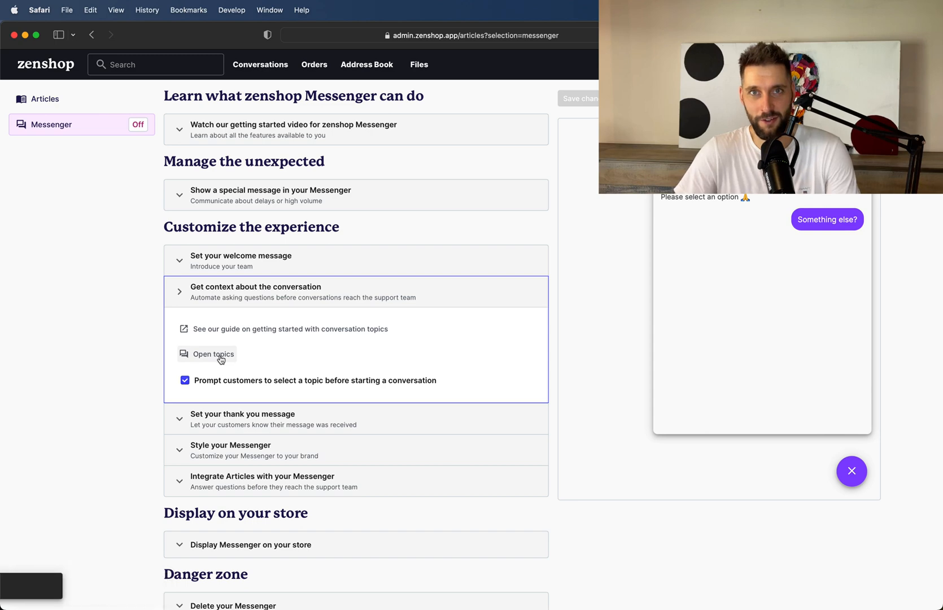
Create the first helpdesk topic with the question "What is your shipping policy?".
{"action": "left_click", "coordinate": [220, 355]}
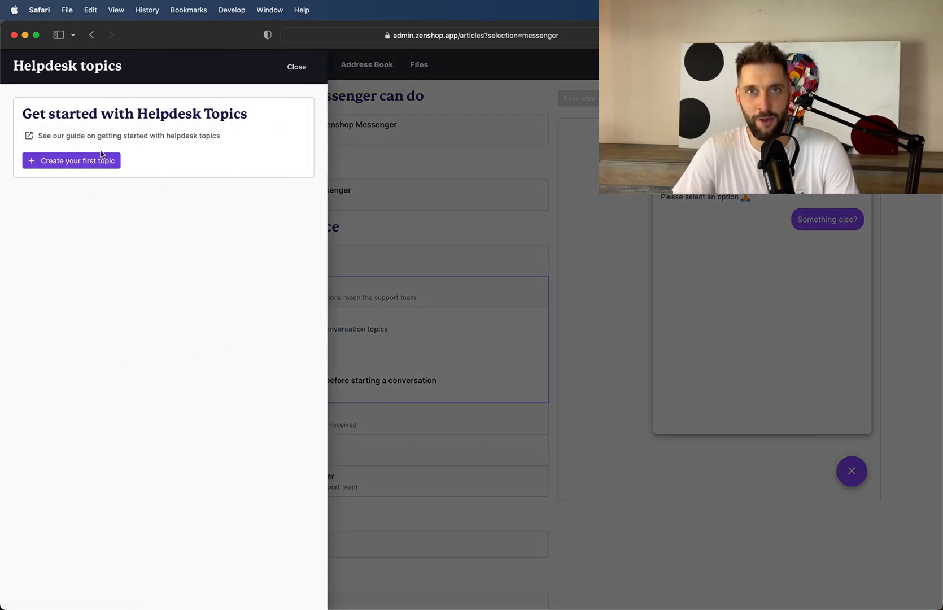
{"action": "left_click", "coordinate": [76, 164]}
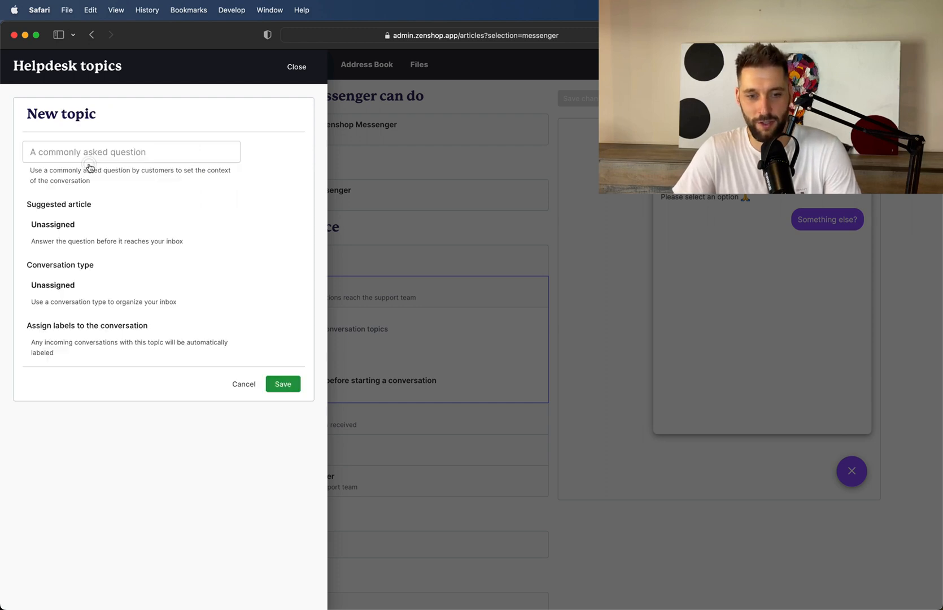
{"action": "left_click", "coordinate": [66, 152]}
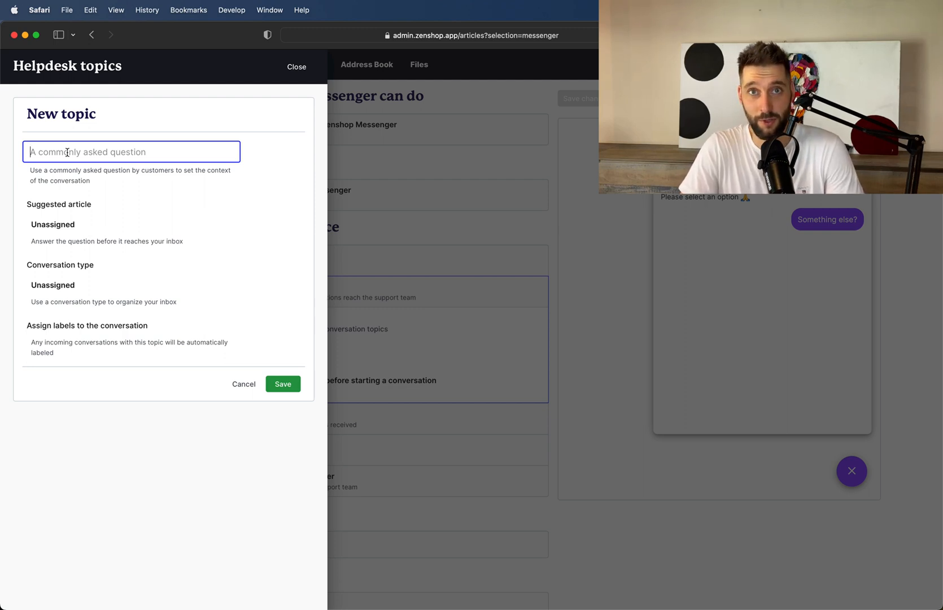
{"action": "type", "text": "W"}
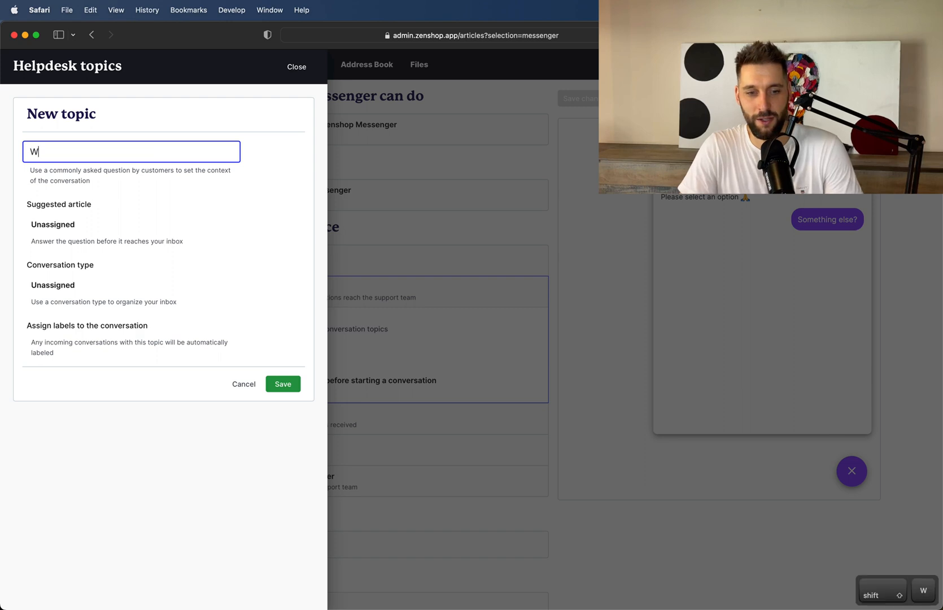
{"action": "type", "text": "hat is your shio"}
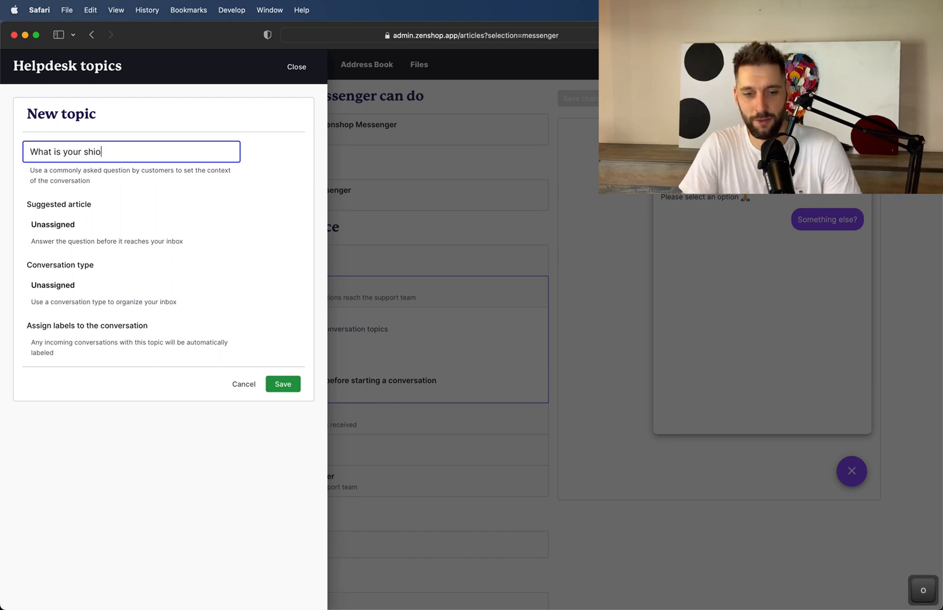
{"action": "key", "text": "BackSpace"}
{"action": "type", "text": "pp"}
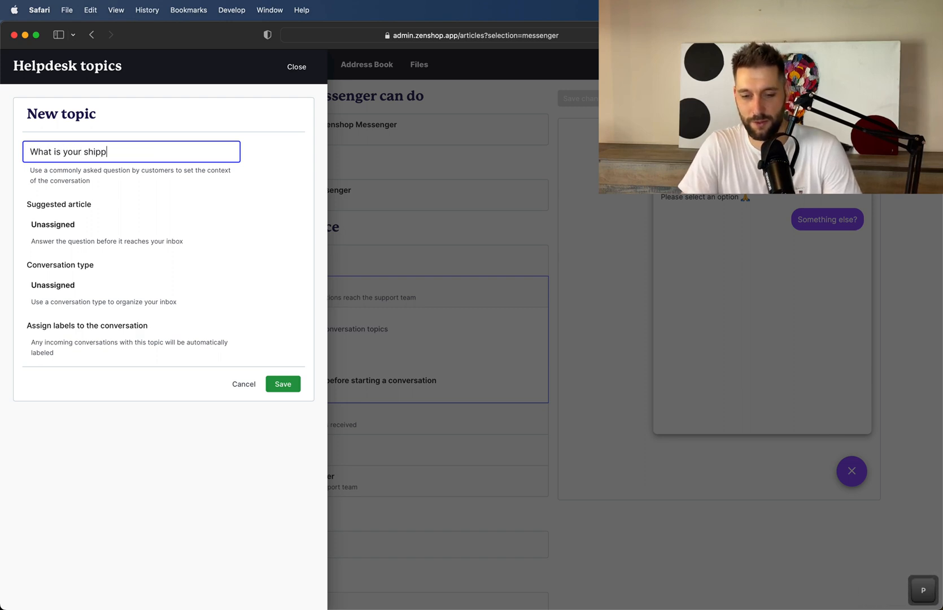
{"action": "type", "text": "ing policy?"}
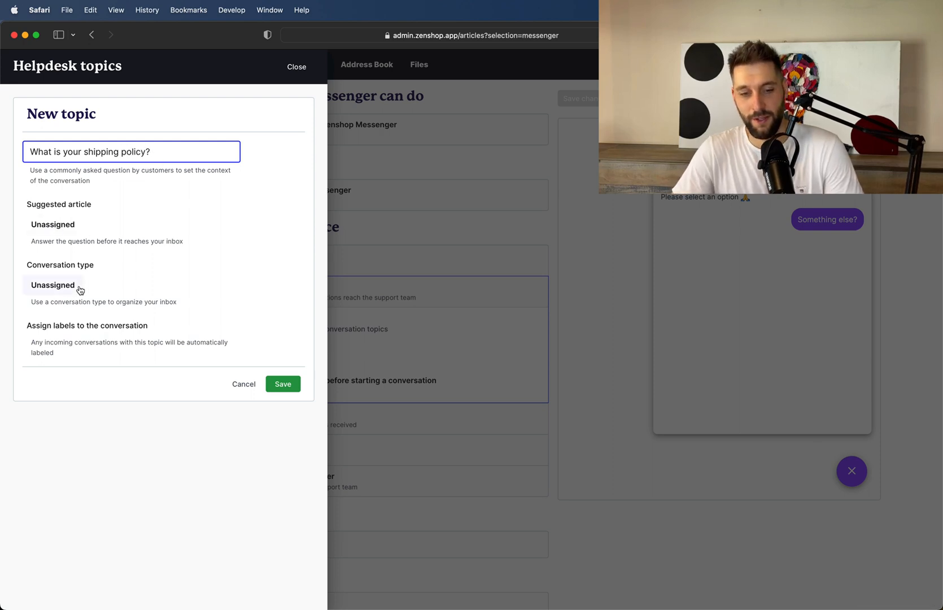
Assign the Shipping policy article as the topic's suggested article, save the topic and return to the Messenger settings.
{"action": "left_click", "coordinate": [55, 230]}
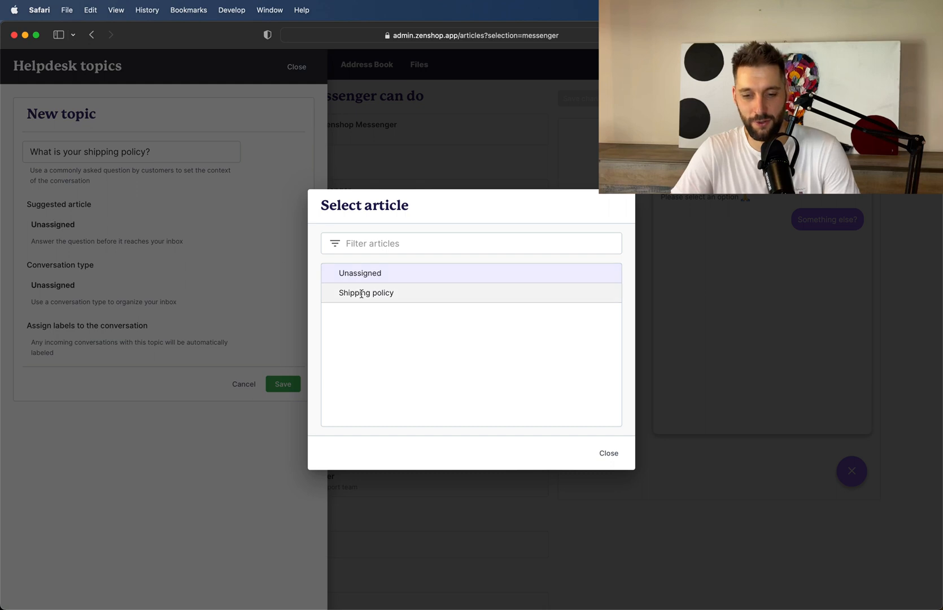
{"action": "left_click", "coordinate": [361, 298]}
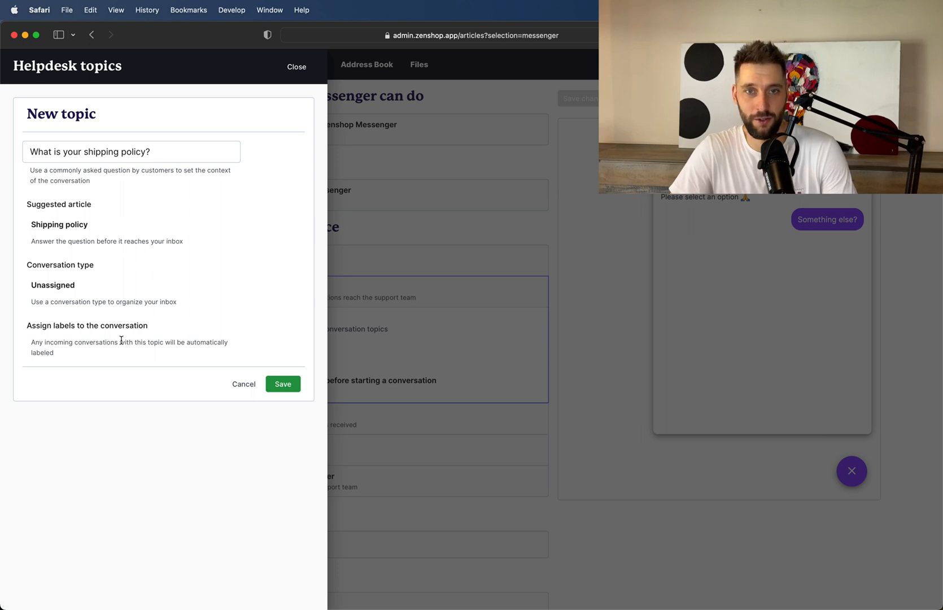
{"action": "left_click", "coordinate": [283, 385]}
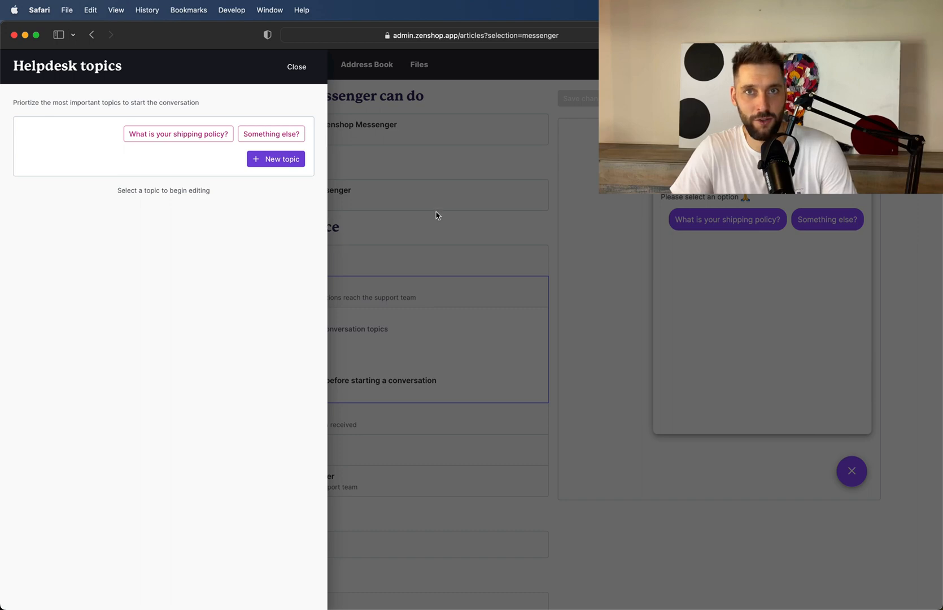
{"action": "left_click", "coordinate": [555, 192]}
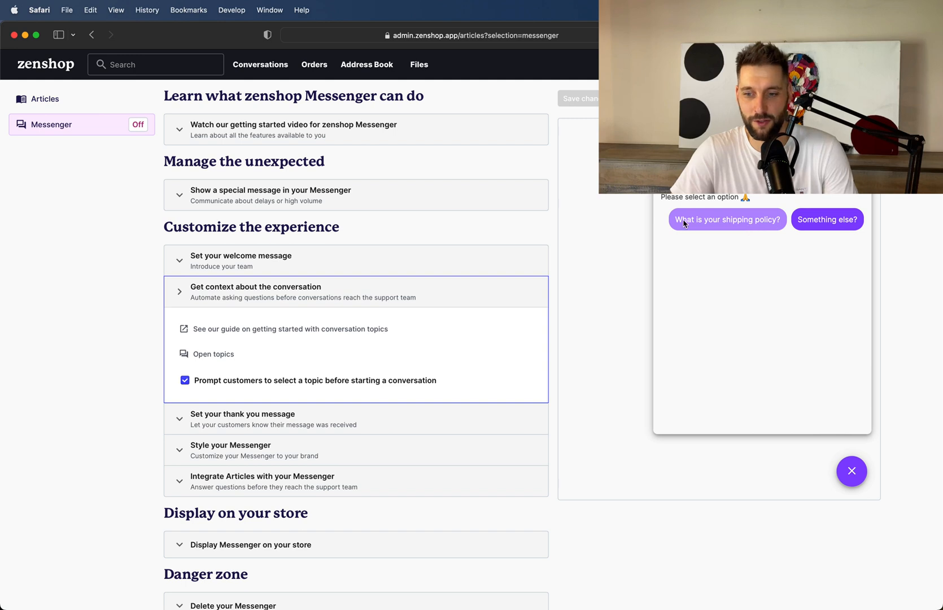
Try the shipping policy topic in the Messenger preview, opening its suggested article and continuing to contact support.
{"action": "left_click", "coordinate": [727, 226]}
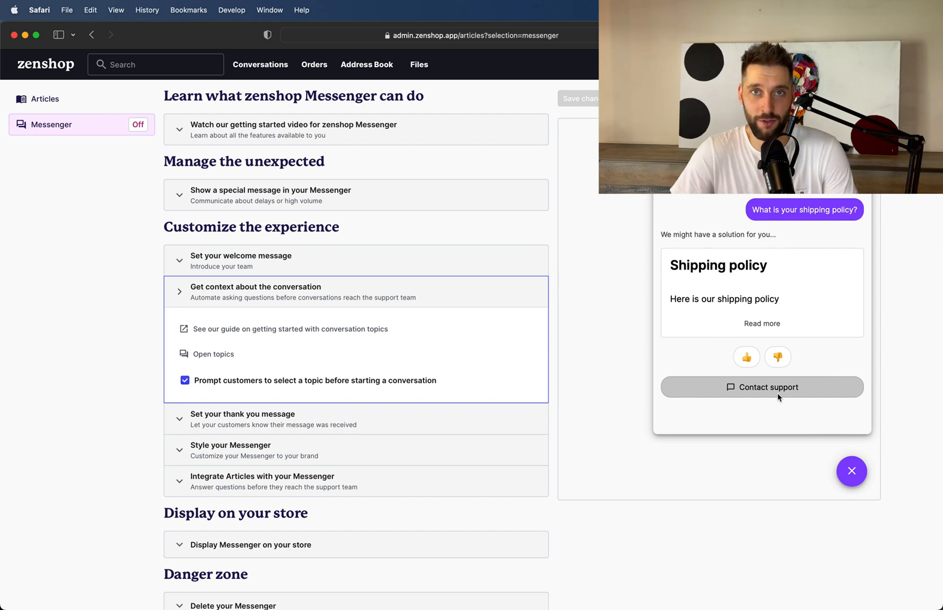
{"action": "left_click", "coordinate": [771, 286]}
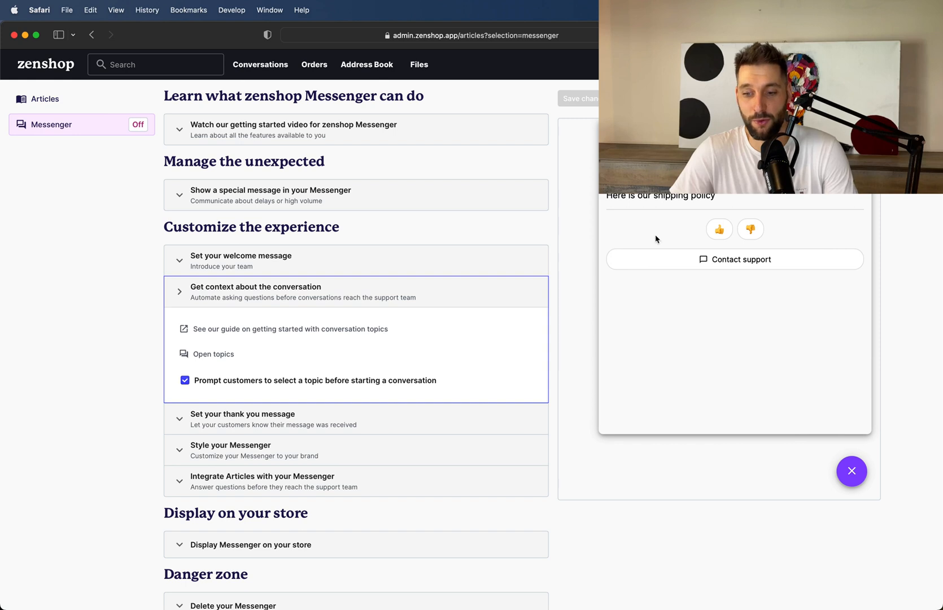
{"action": "left_click", "coordinate": [659, 267]}
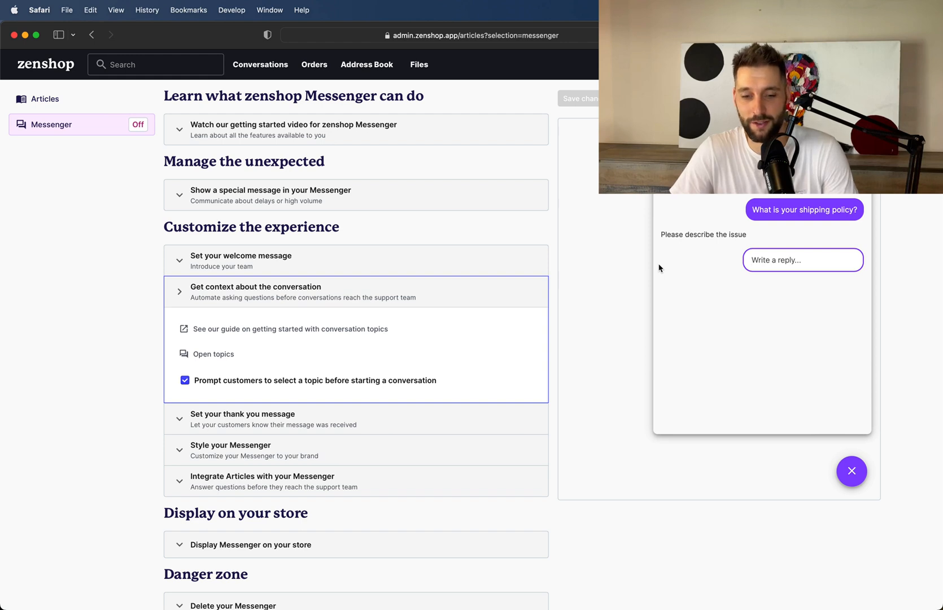
Display the special notice about slower COVID-19 response times in the Messenger and save the changes.
{"action": "scroll", "coordinate": [375, 370], "scroll_direction": "down", "scroll_amount": 1}
{"action": "left_click", "coordinate": [282, 176]}
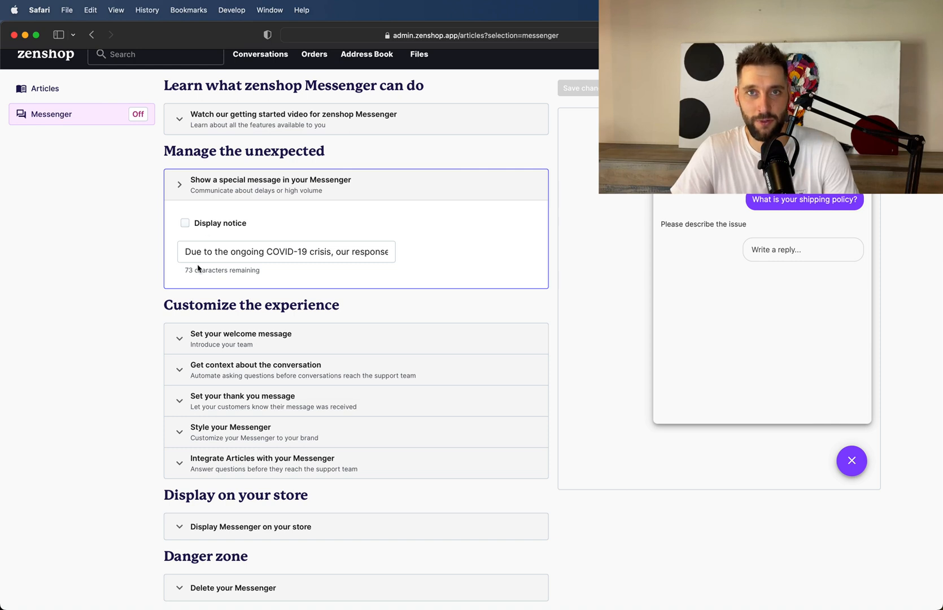
{"action": "left_click", "coordinate": [185, 223]}
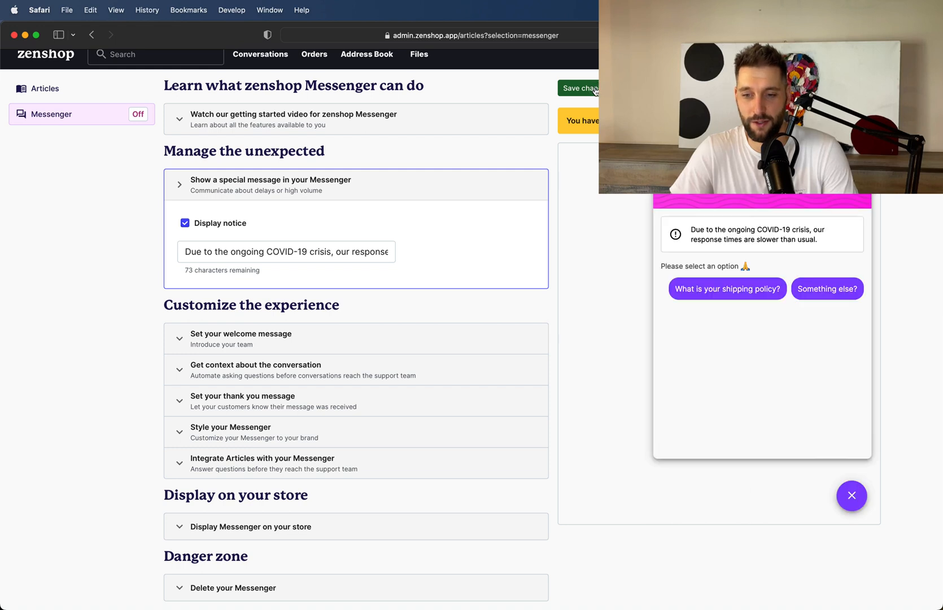
{"action": "left_click", "coordinate": [593, 89]}
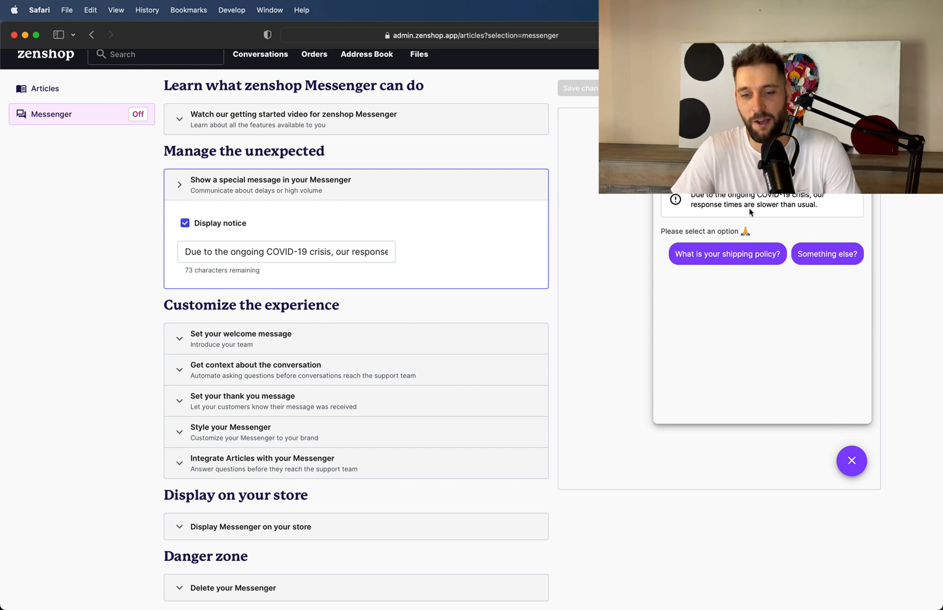
{"action": "scroll", "coordinate": [483, 500], "scroll_direction": "down", "scroll_amount": 2}
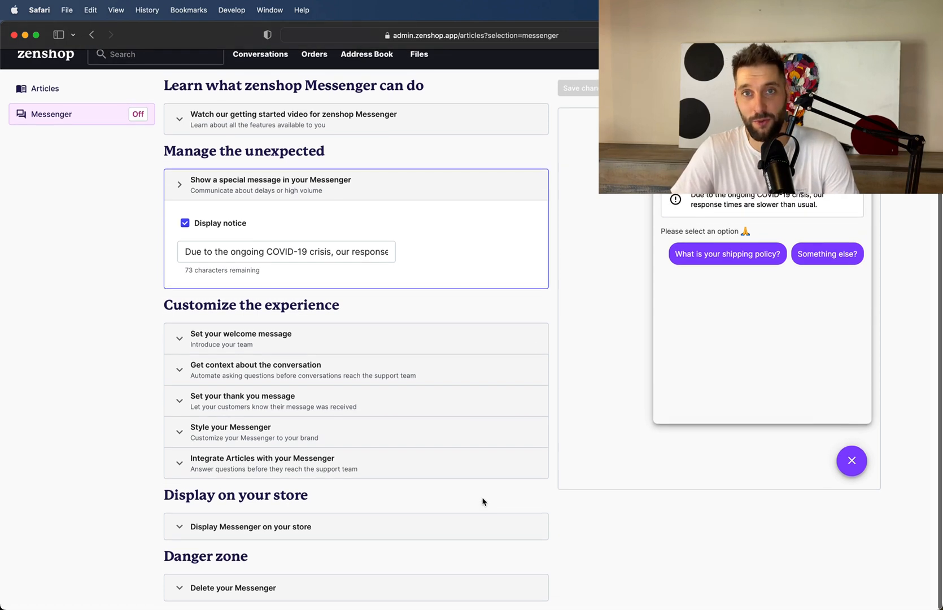